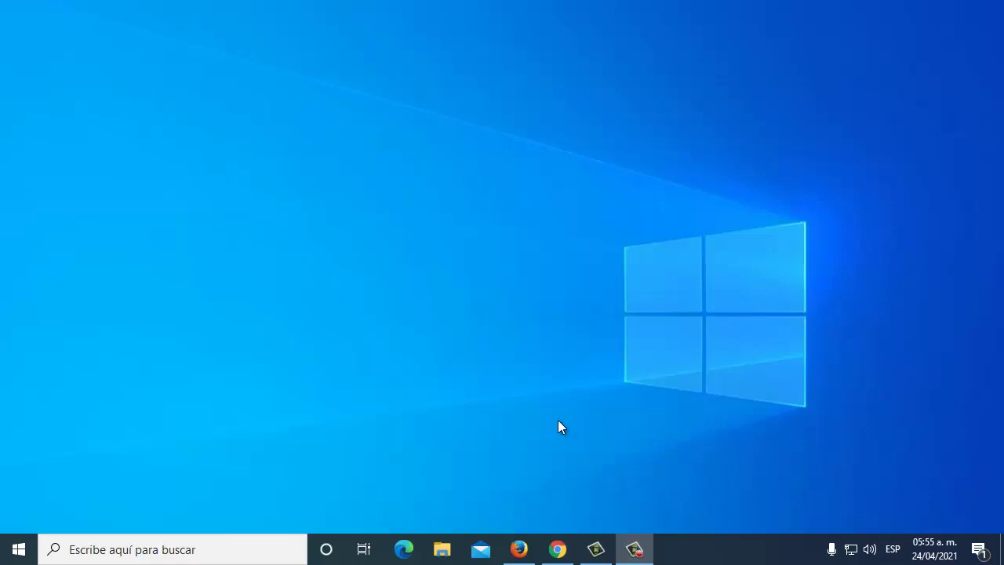
# Search Windows for "administrador" and open Administrador de dispositivos.
pyautogui.click(176, 547)
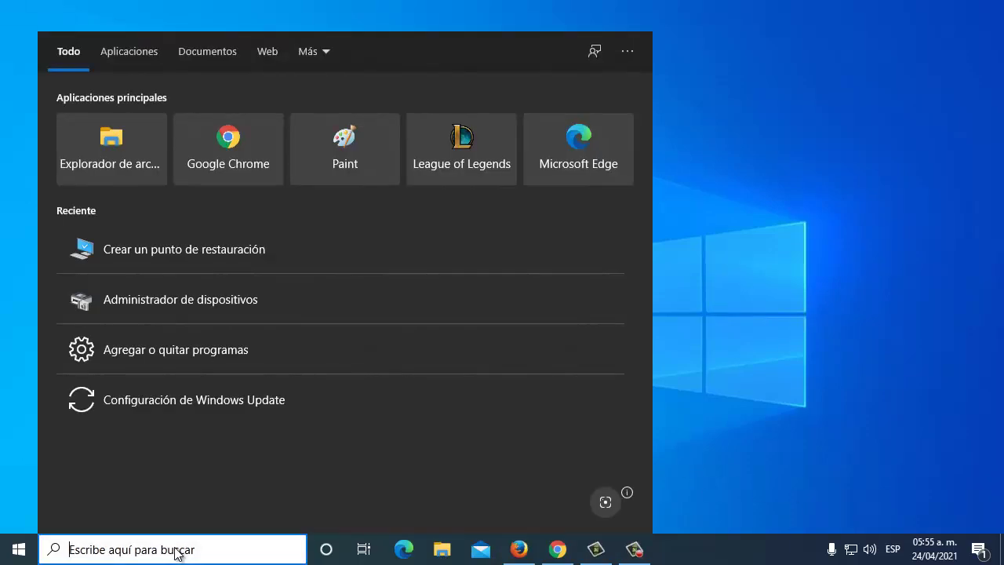
pyautogui.write('admi')
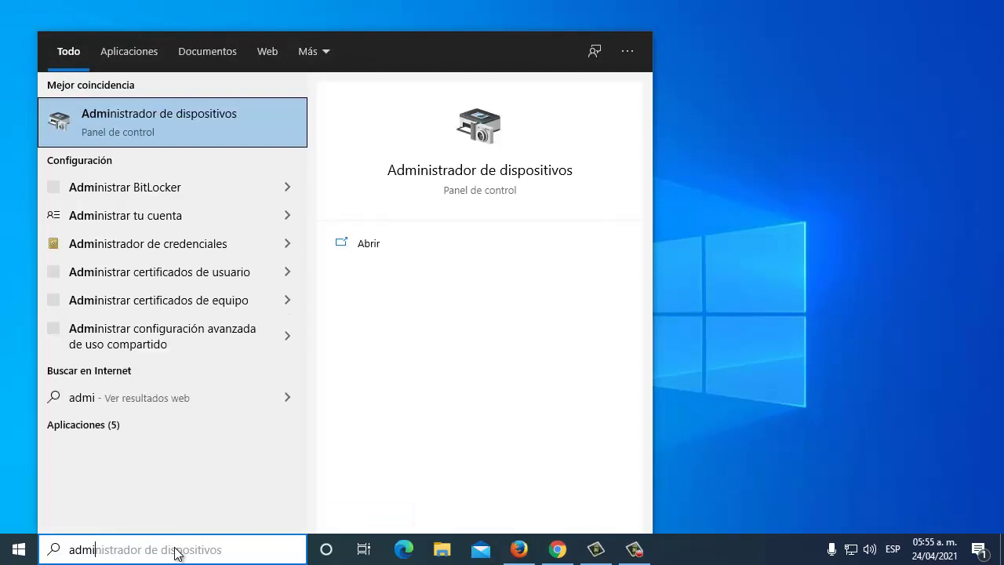
pyautogui.write('nistrador')
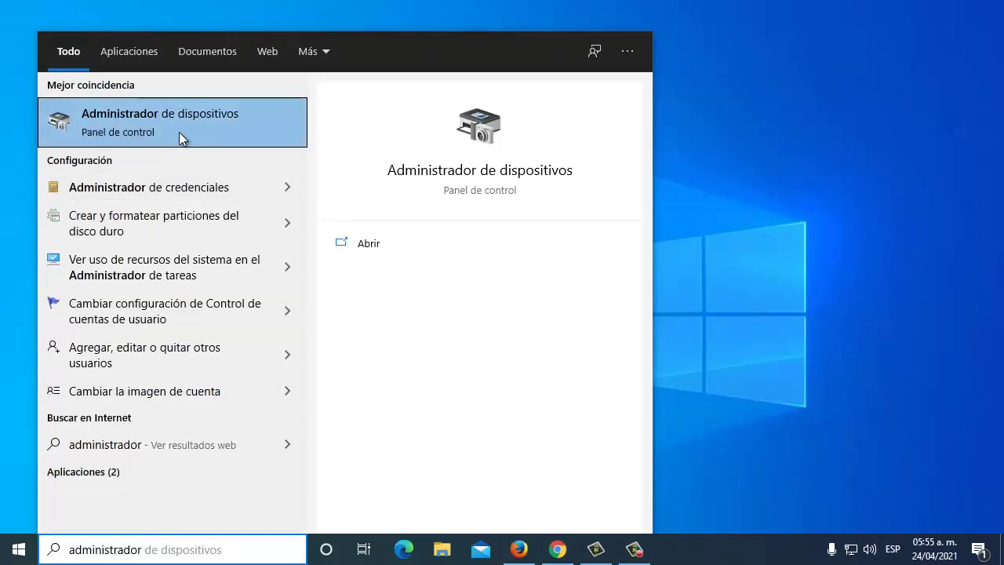
pyautogui.click(147, 132)
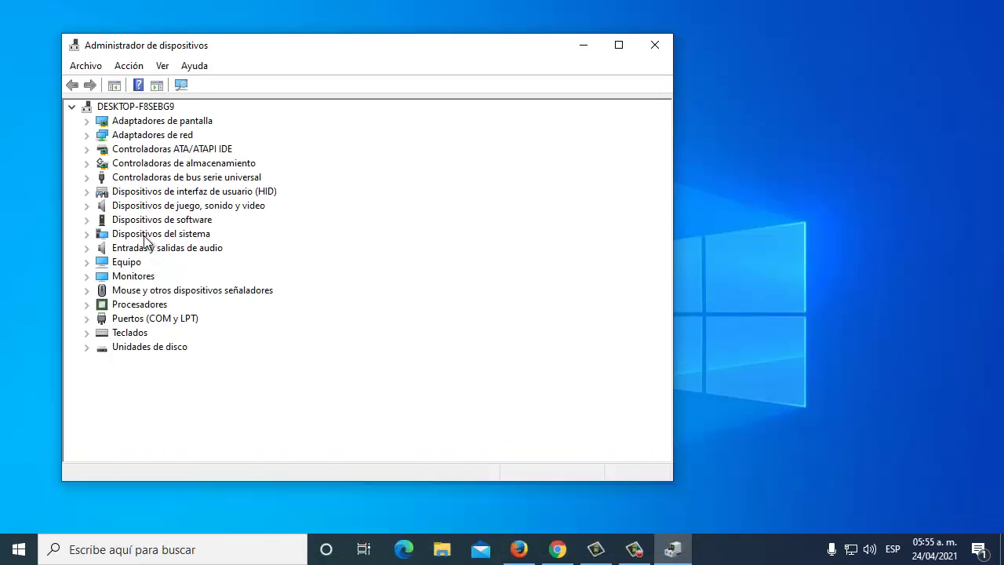
# Run an automatic driver update for Dispositivo de High Definition Audio under Dispositivos de juego, sonido y video.
pyautogui.click(87, 206)
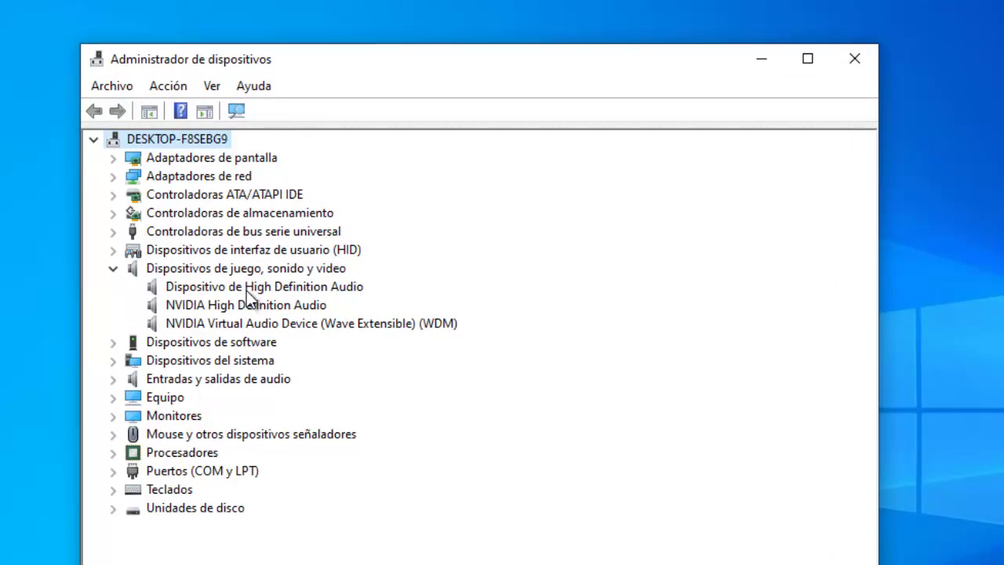
pyautogui.click(224, 290)
pyautogui.rightClick(223, 290)
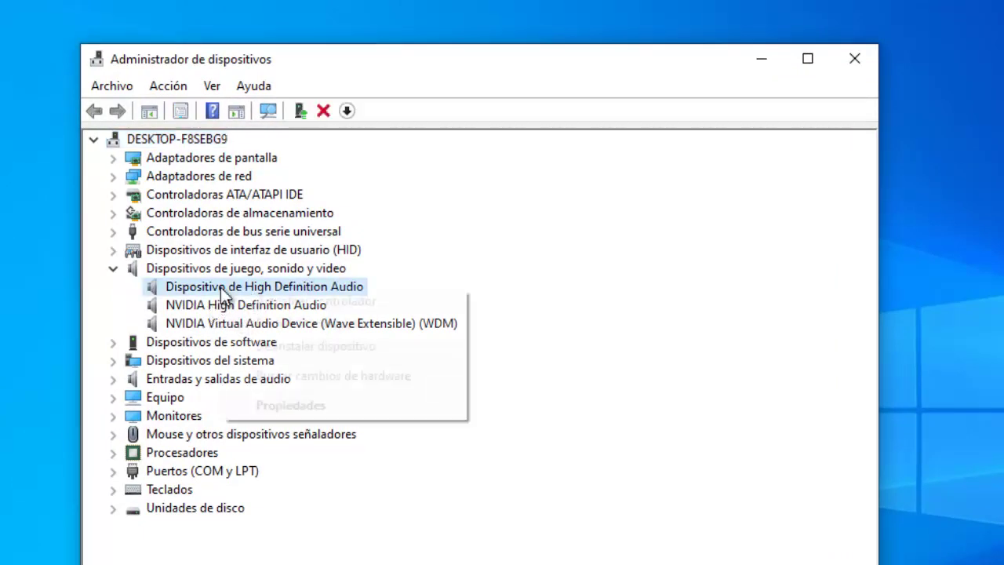
pyautogui.click(280, 299)
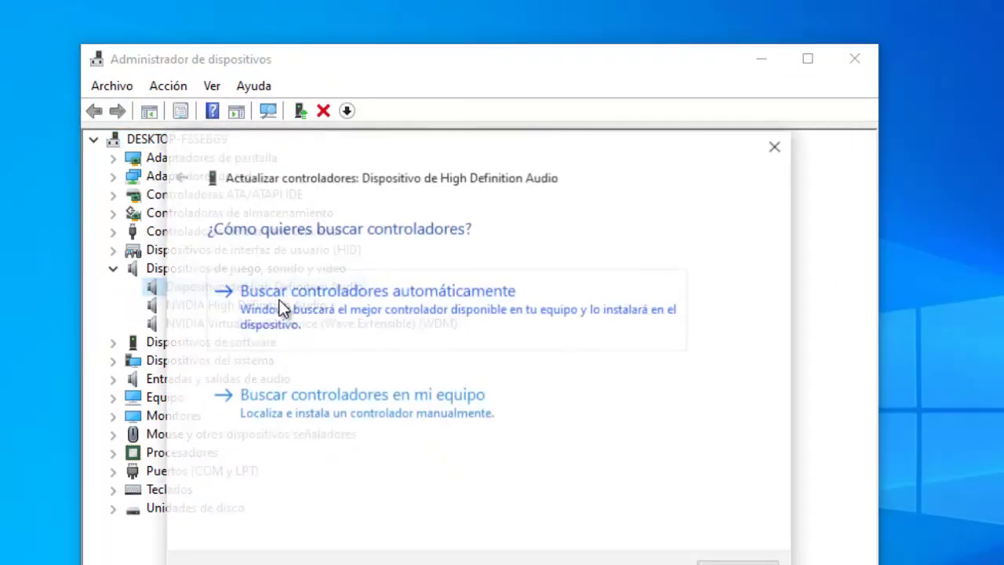
pyautogui.click(428, 316)
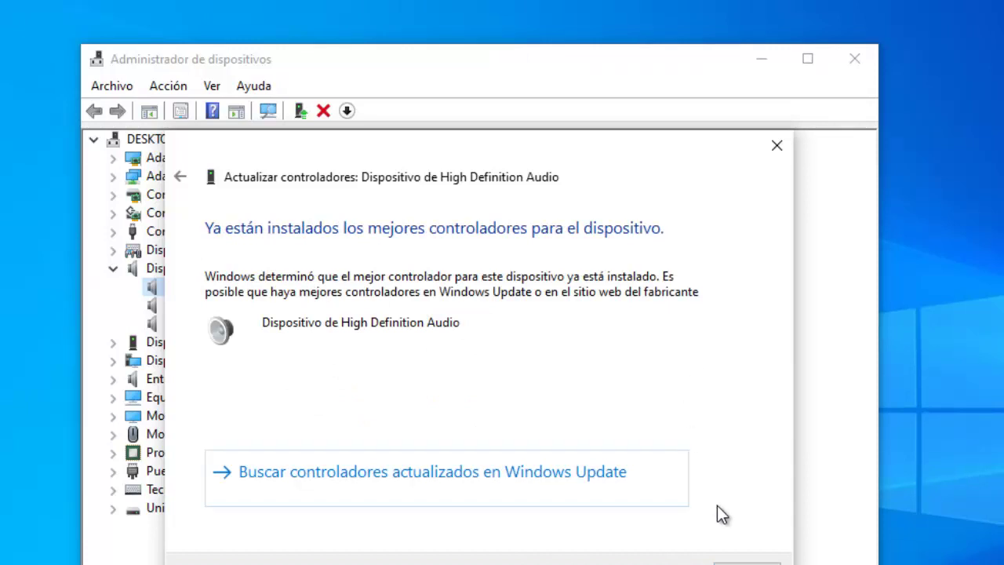
pyautogui.click(738, 560)
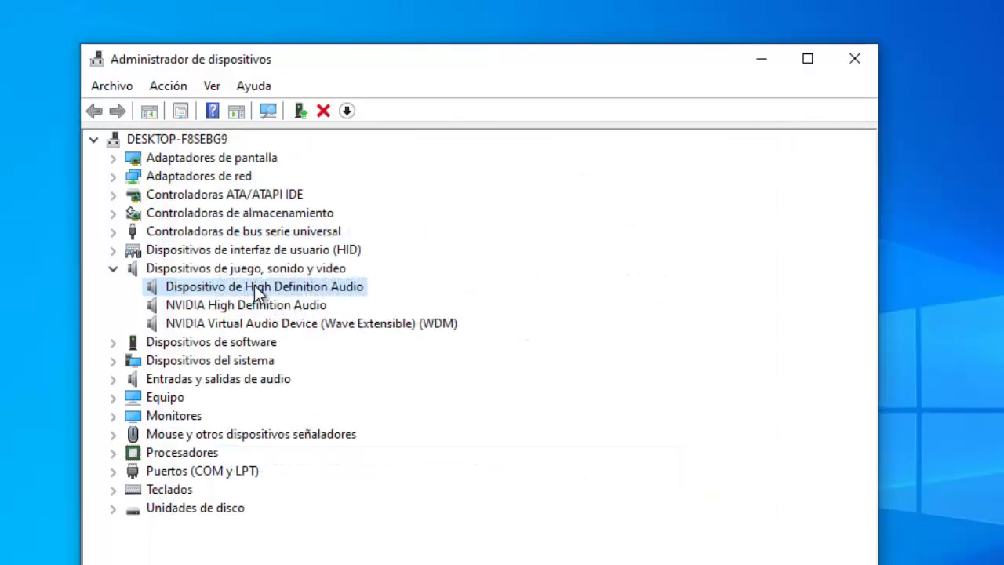
# Run an automatic driver update for the NVIDIA GeForce GT 710 under Adaptadores de pantalla.
pyautogui.click(113, 159)
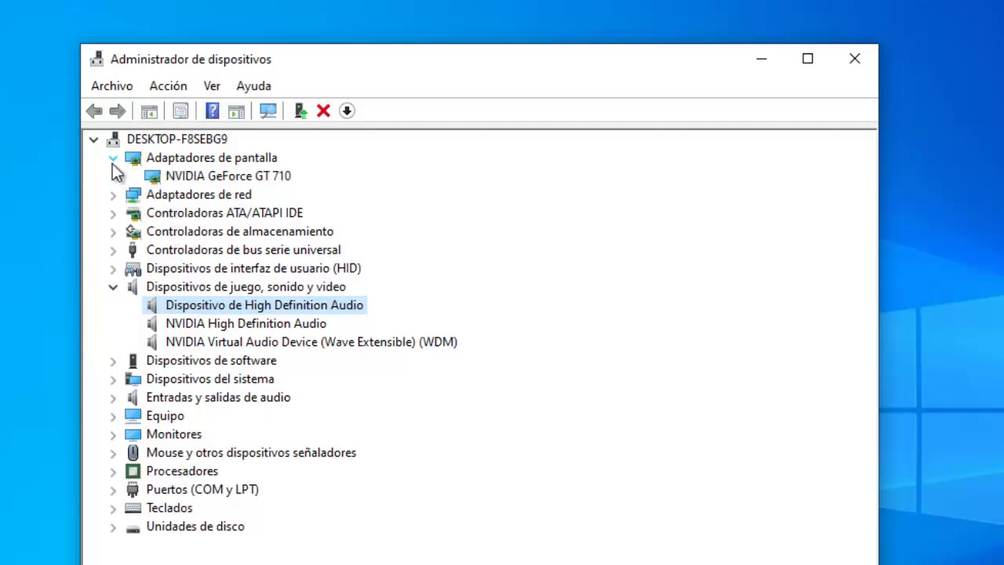
pyautogui.rightClick(238, 179)
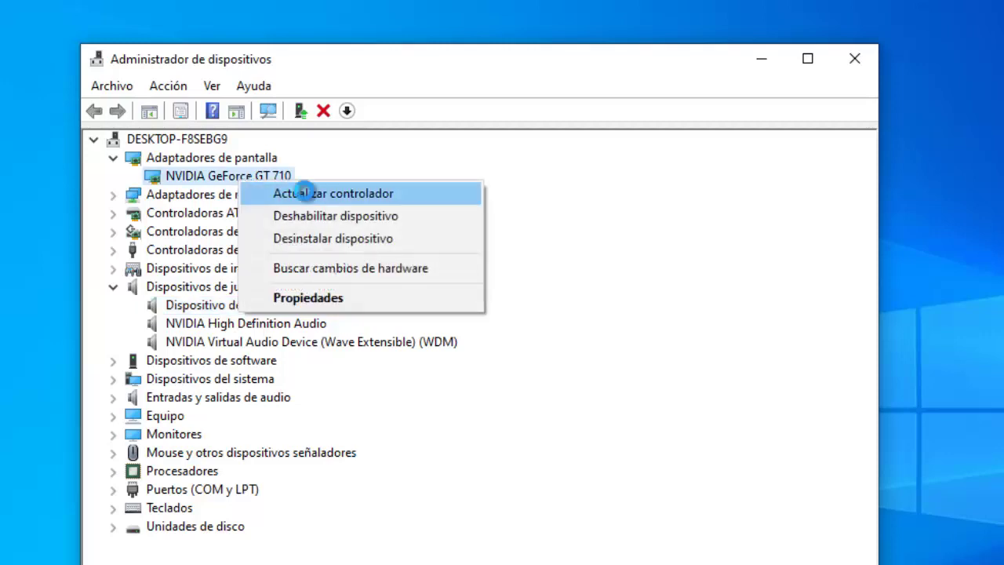
pyautogui.click(302, 193)
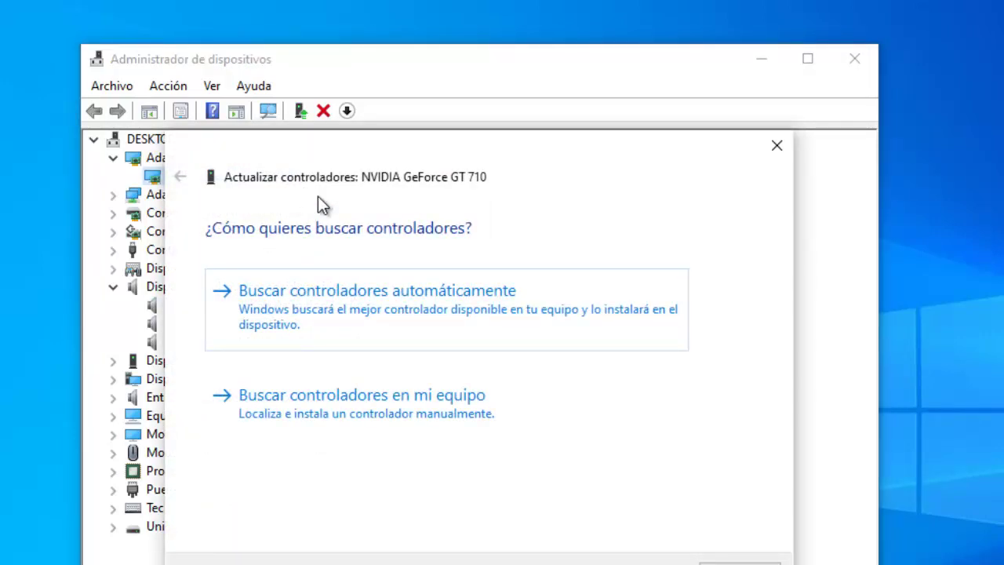
pyautogui.click(448, 278)
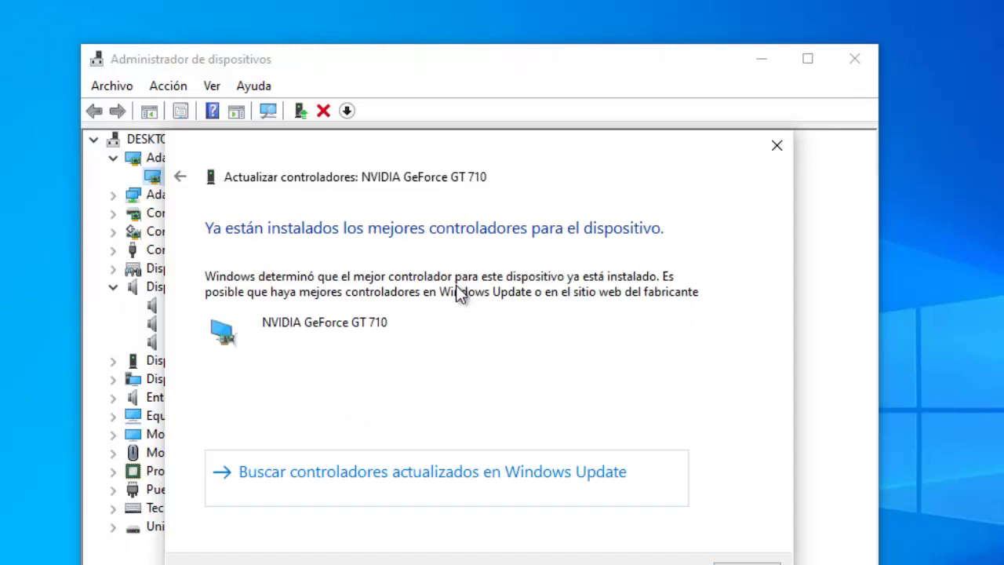
pyautogui.click(746, 563)
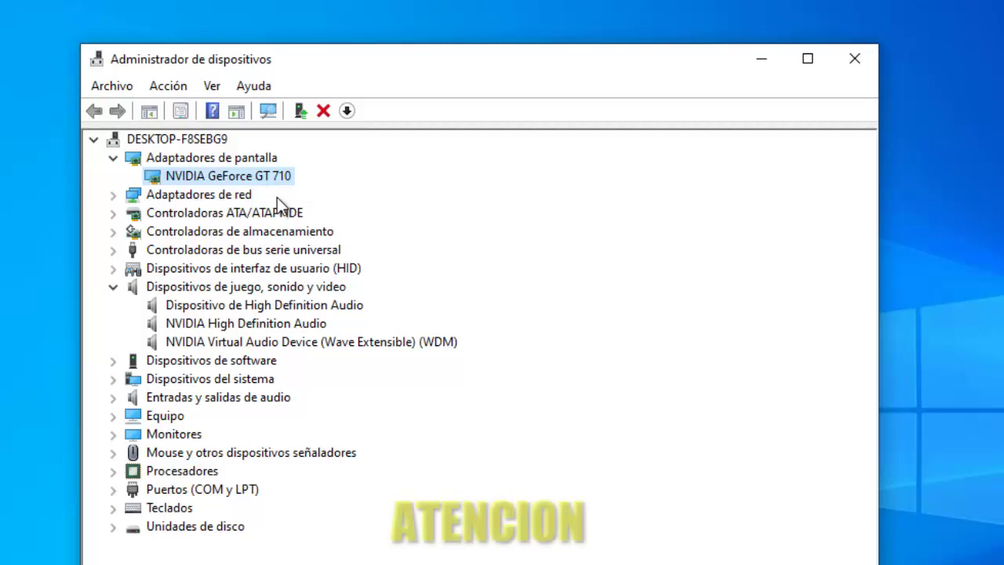
# Repeat the automatic driver search for the NVIDIA GeForce GT 710 and close Administrador de dispositivos.
pyautogui.rightClick(237, 183)
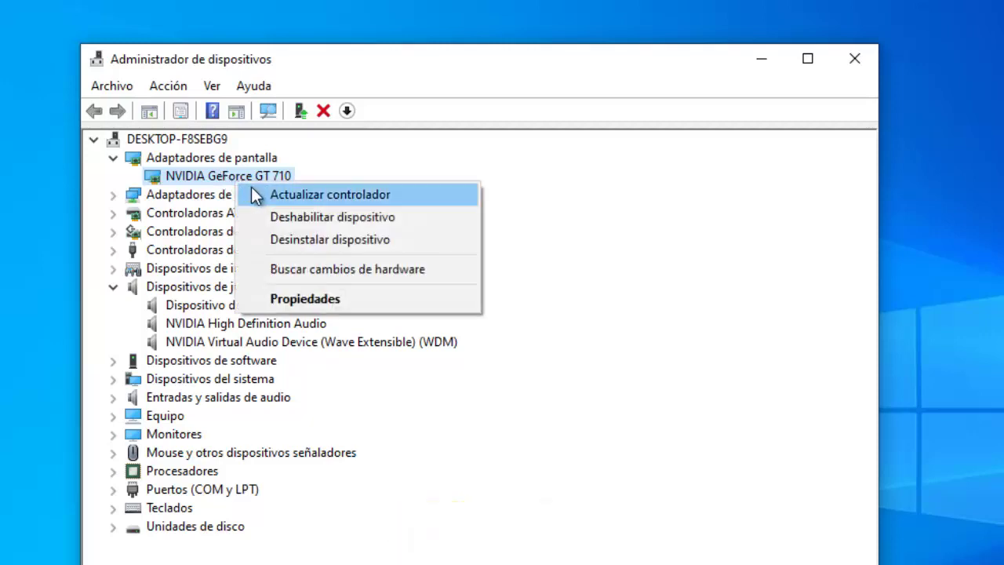
pyautogui.click(263, 192)
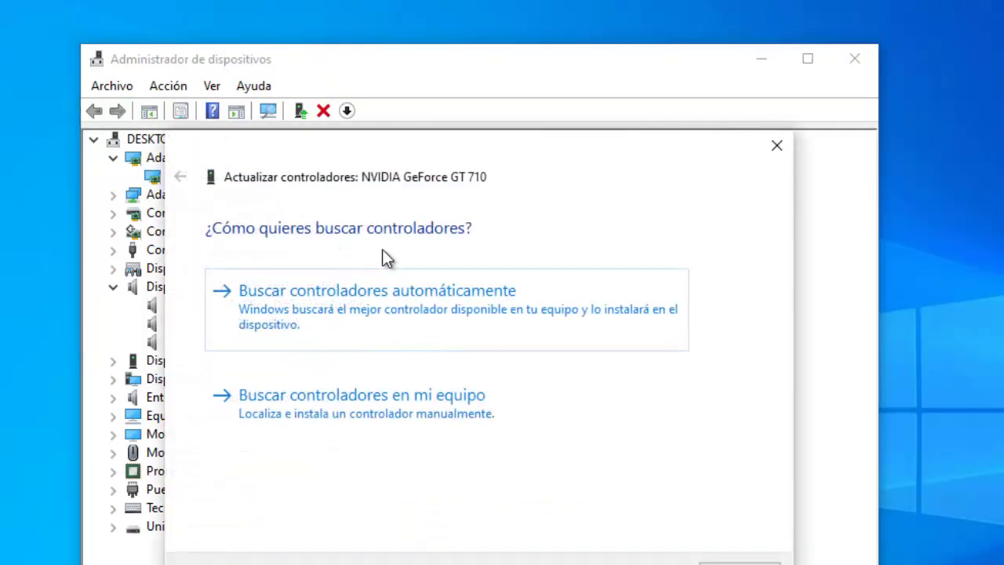
pyautogui.click(377, 321)
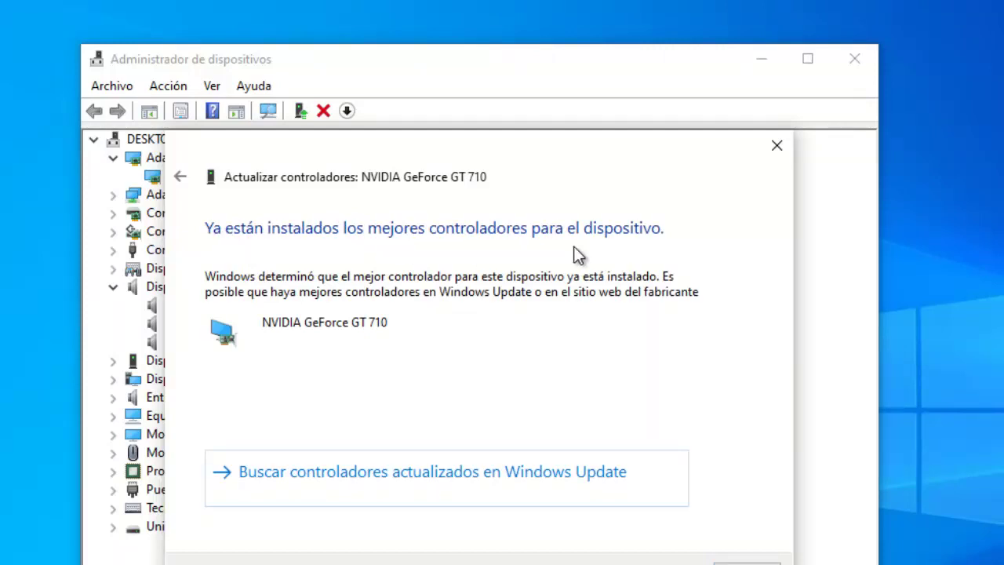
pyautogui.moveTo(464, 154); pyautogui.dragTo(461, 257)
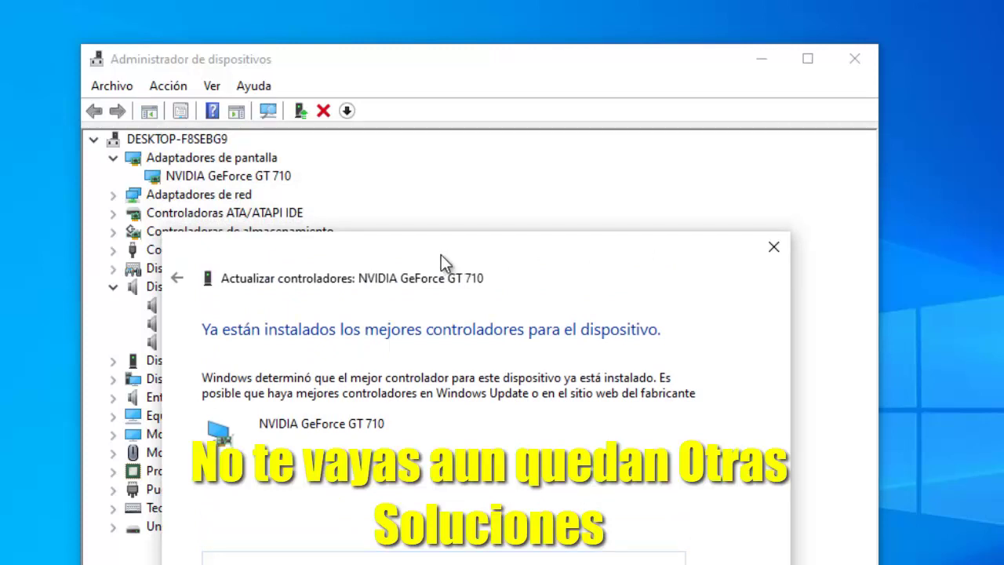
pyautogui.moveTo(441, 254); pyautogui.dragTo(451, 190)
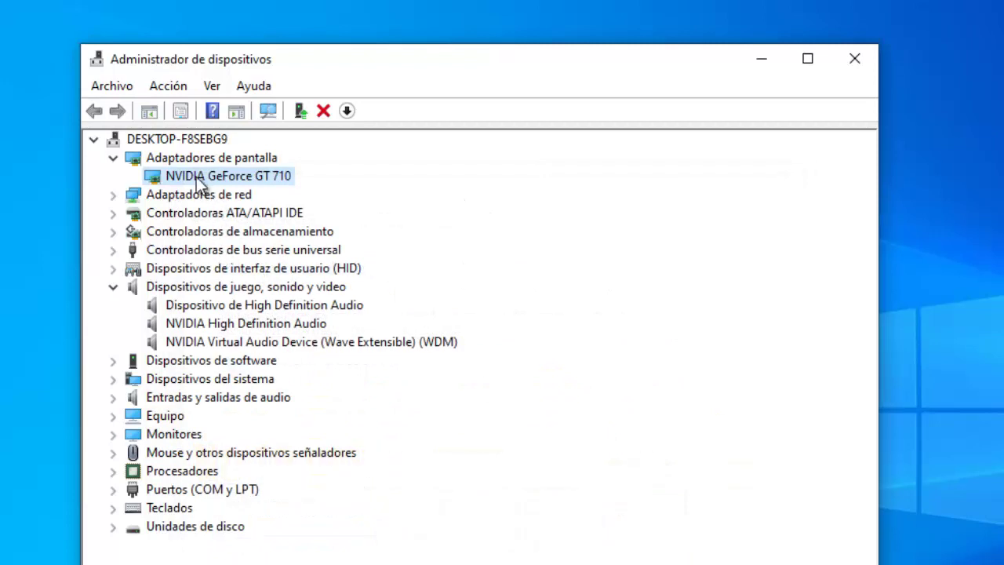
pyautogui.rightClick(196, 178)
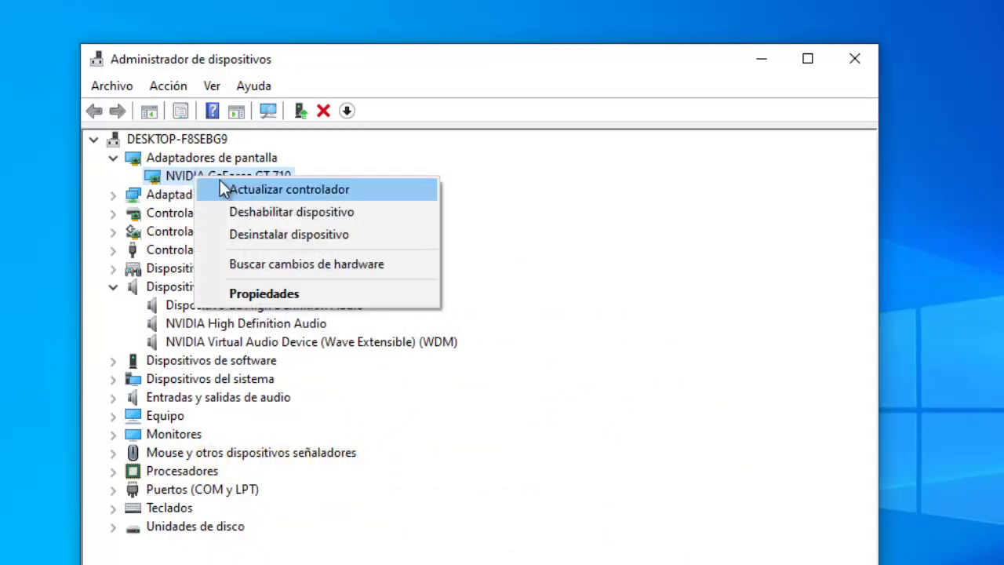
pyautogui.click(161, 174)
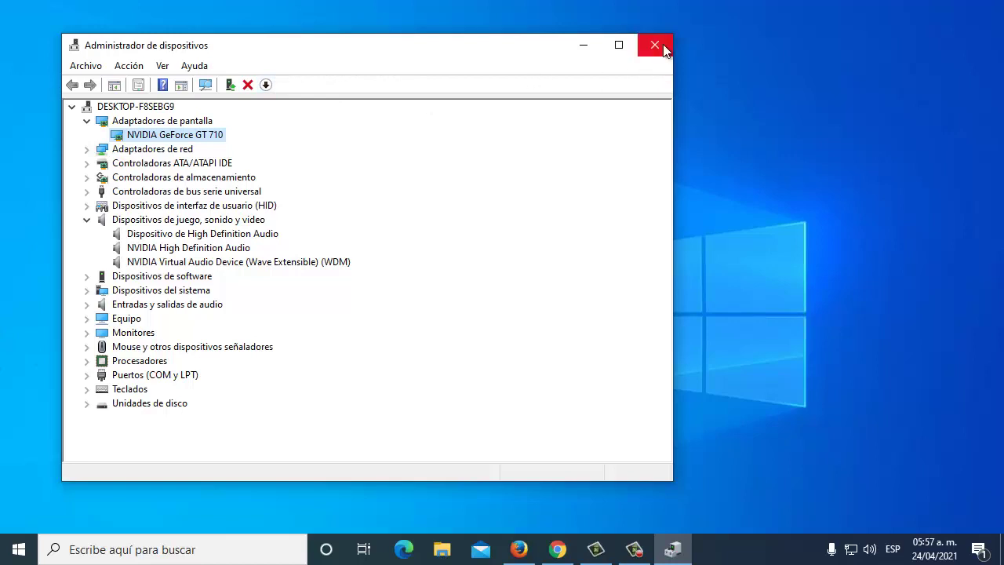
pyautogui.click(664, 49)
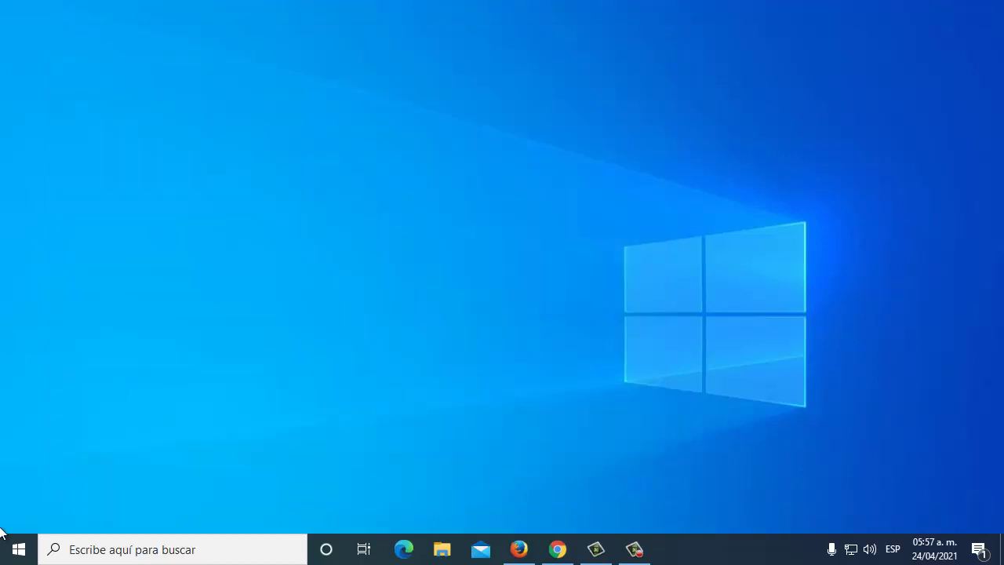
# Examine the Windows Update page under Actualización y seguridad in the Windows settings, and close the settings.
pyautogui.click(4, 555)
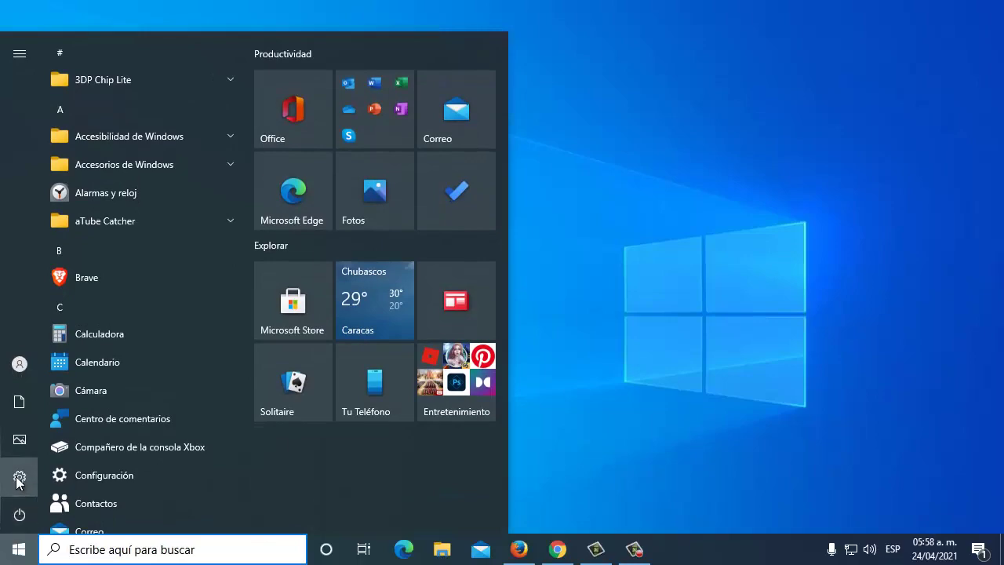
pyautogui.click(17, 480)
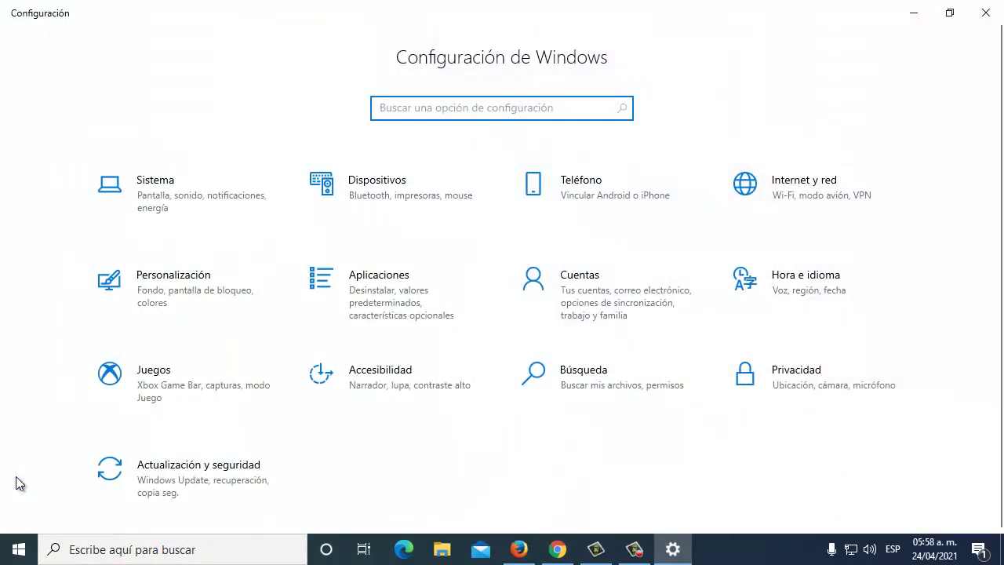
pyautogui.click(243, 477)
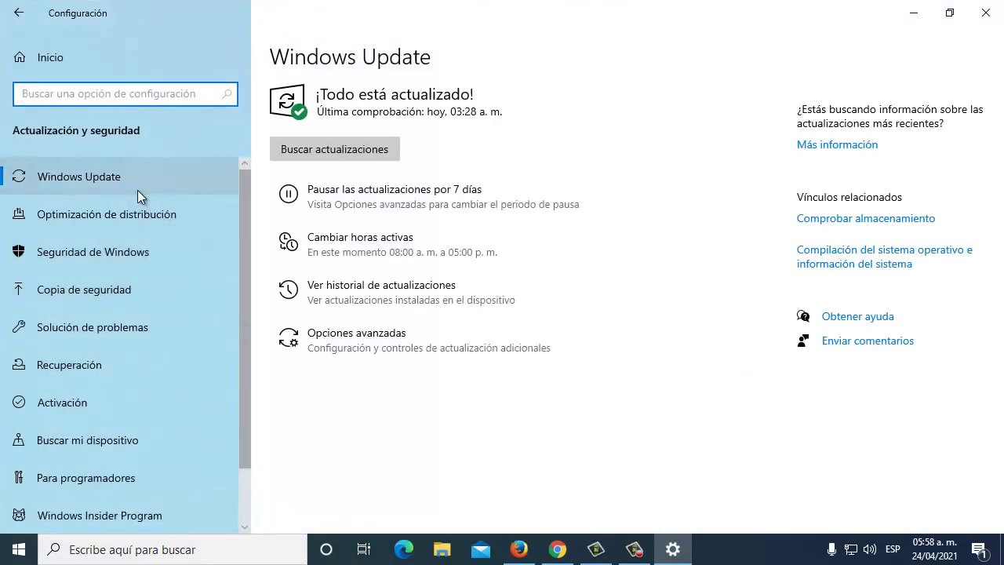
pyautogui.click(60, 178)
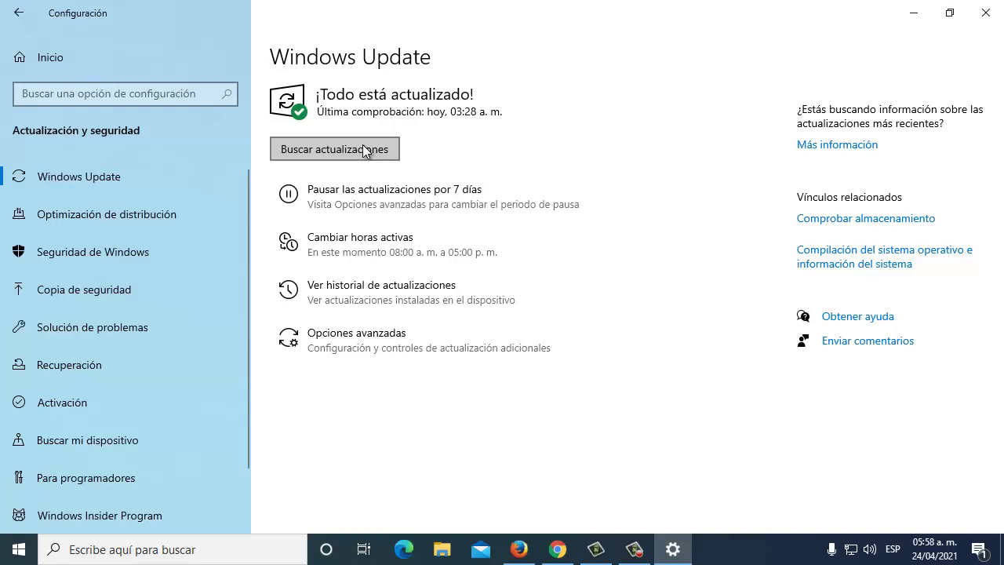
pyautogui.click(987, 14)
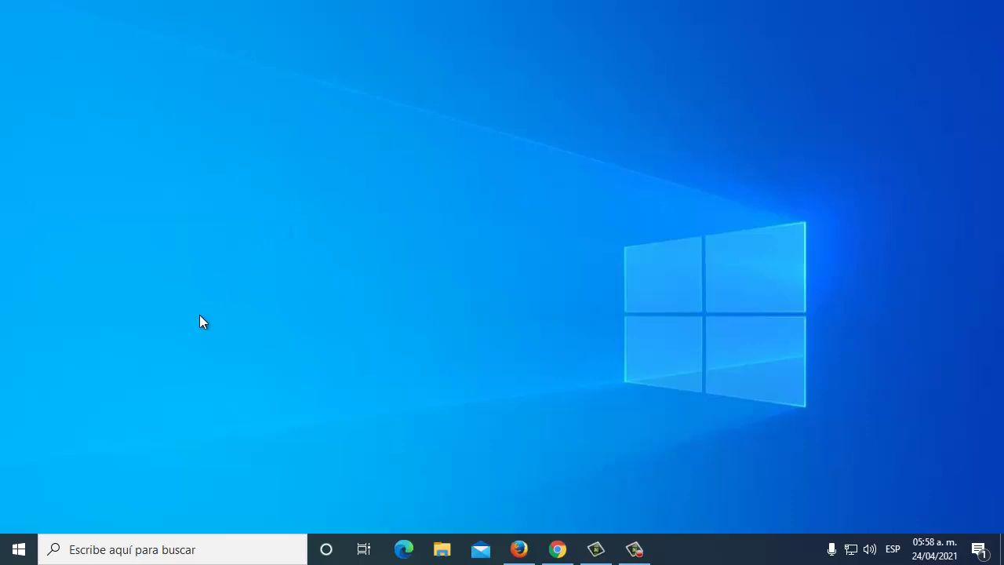
# Search Windows for "restaurar sistema" and open the Protección del sistema properties.
pyautogui.click(118, 551)
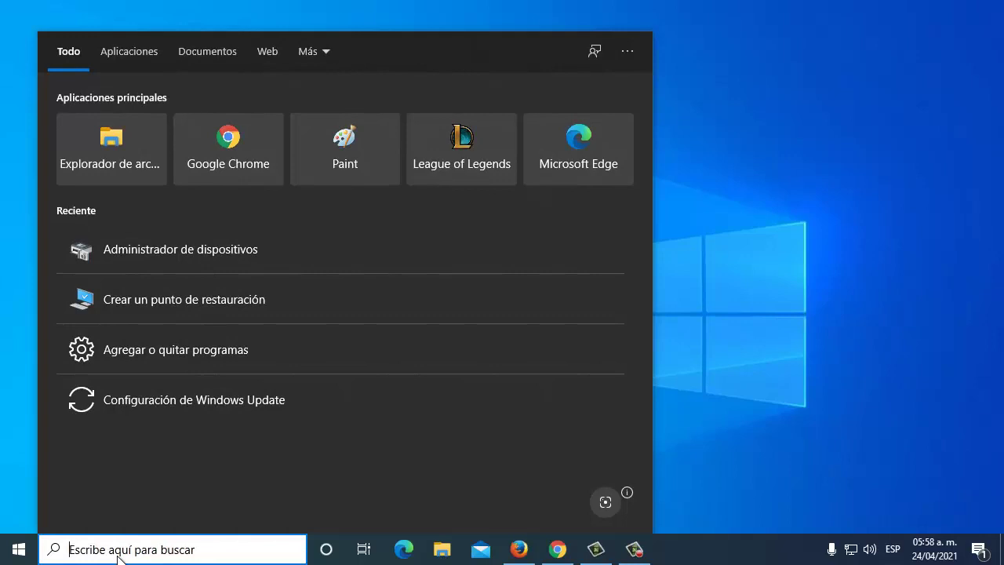
pyautogui.write('restaurar')
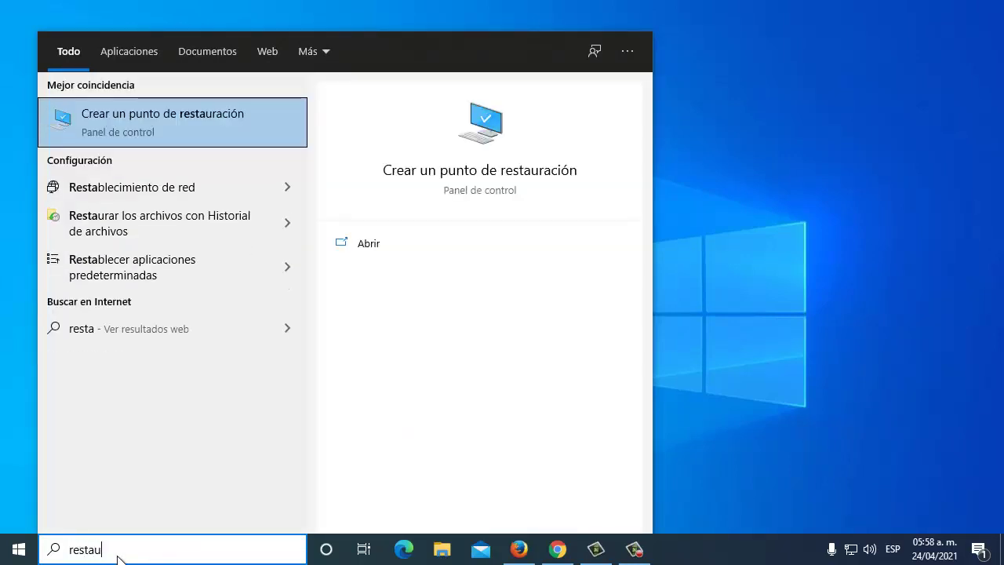
pyautogui.write(' sistema')
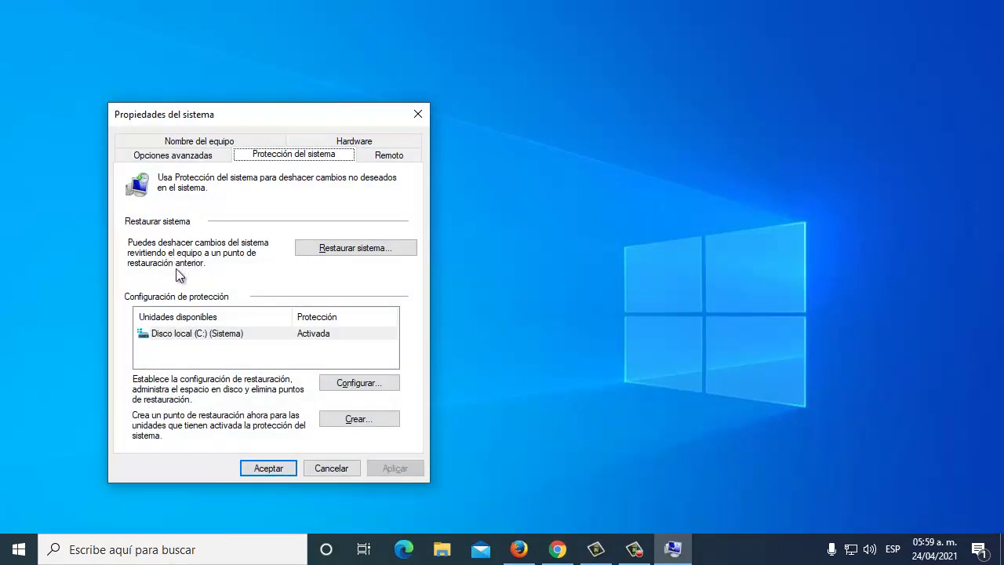
# In Restaurar sistema, show more restore points, select the automatic one from 22/04/2021, and exit without restoring, closing the system properties too.
pyautogui.click(319, 251)
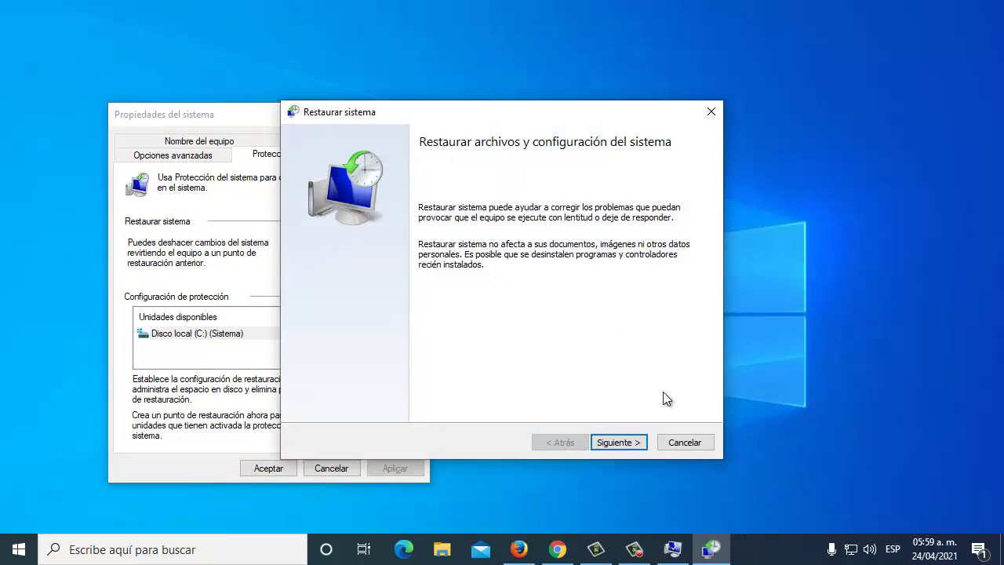
pyautogui.click(628, 442)
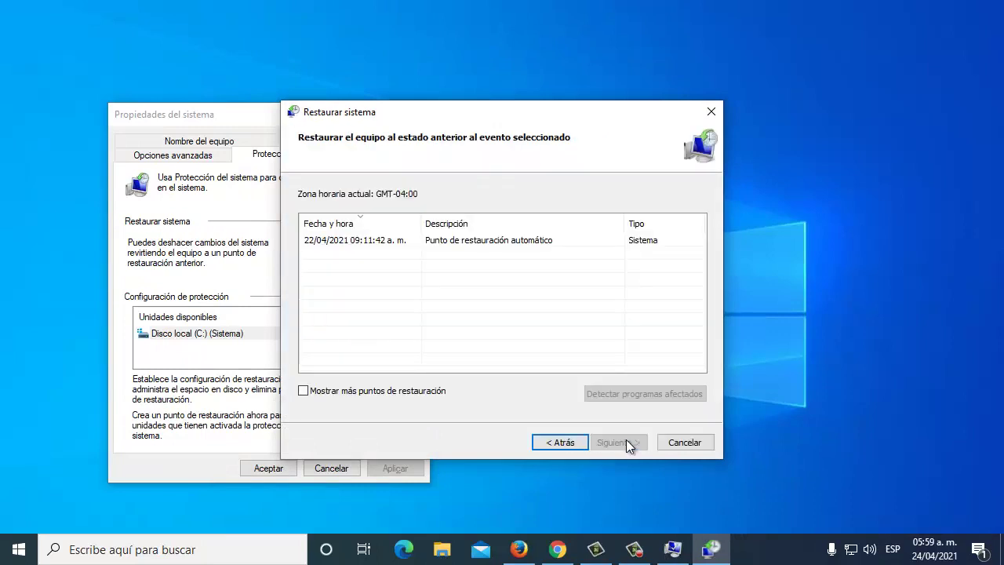
pyautogui.click(393, 391)
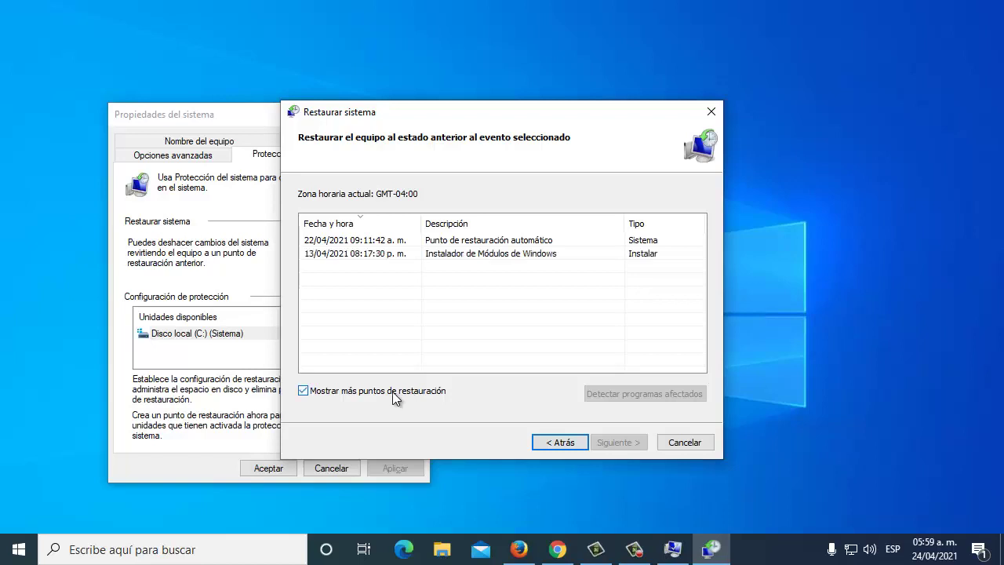
pyautogui.click(369, 242)
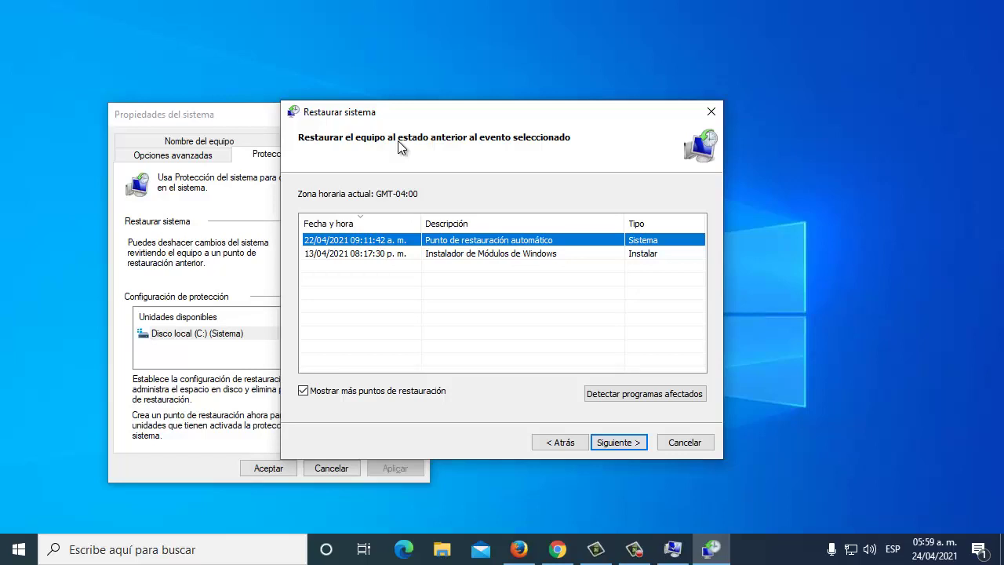
pyautogui.click(711, 112)
pyautogui.click(422, 115)
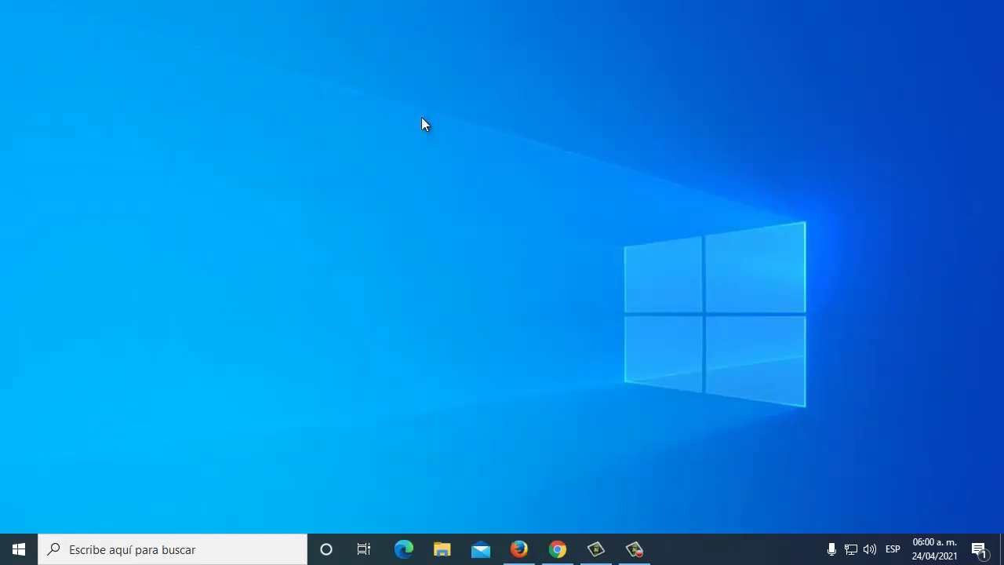